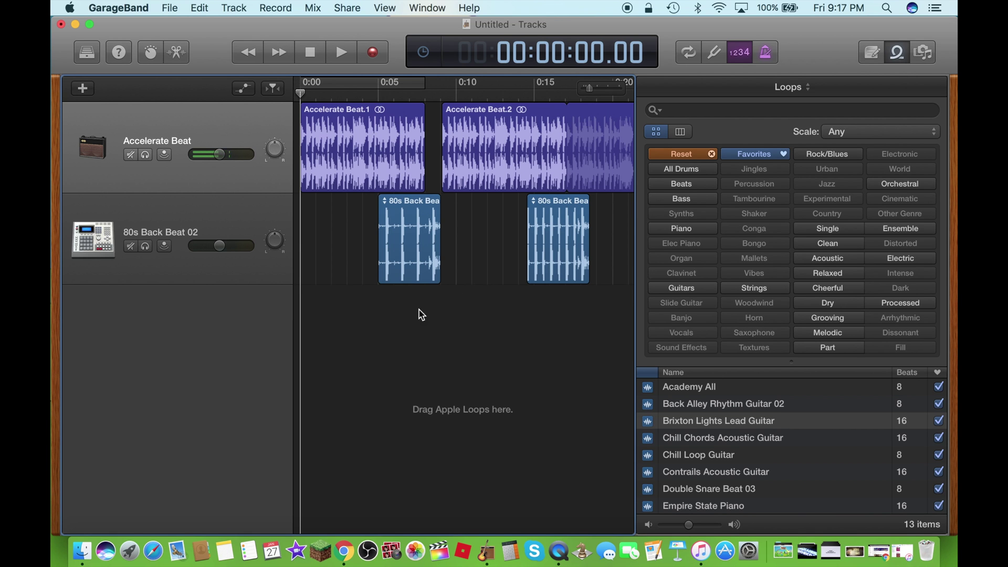
Place the Back Alley Rhythm Guitar 02 loop on track two, then delete that new region.
scroll(543, 295, right, 15)
scroll(544, 296, left, 15)
scroll(542, 298, right, 9)
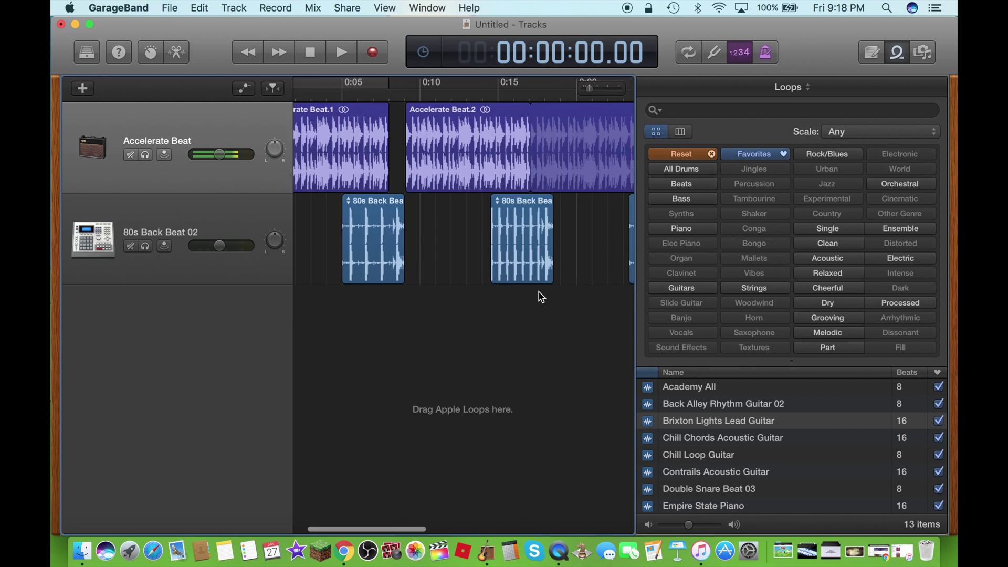
scroll(541, 298, left, 9)
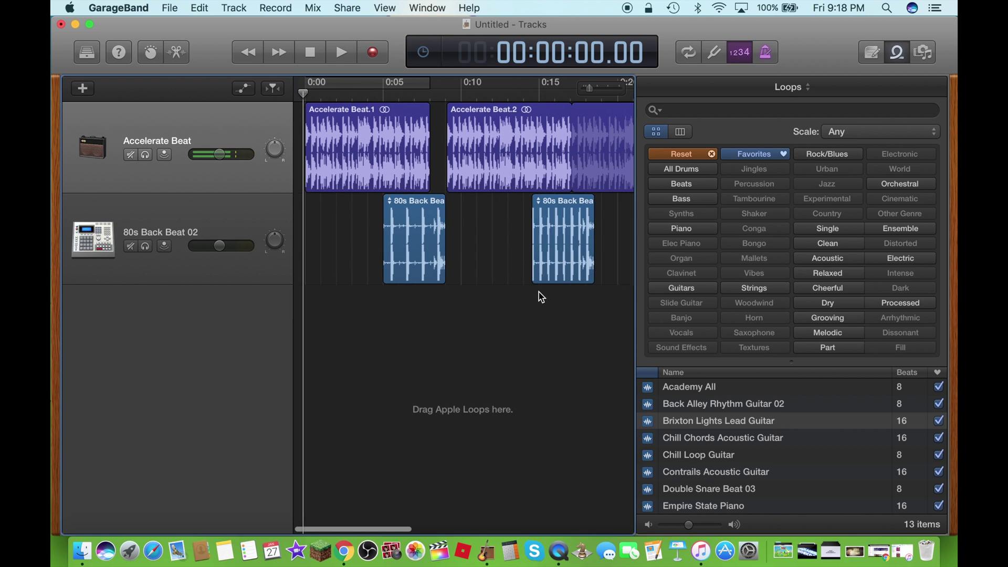
scroll(591, 190, right, 15)
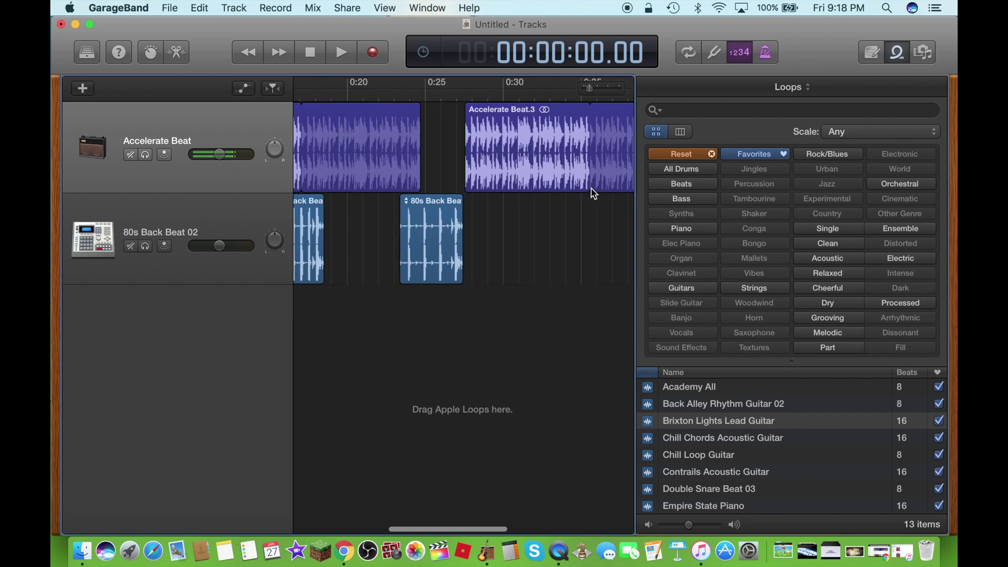
scroll(591, 188, left, 1)
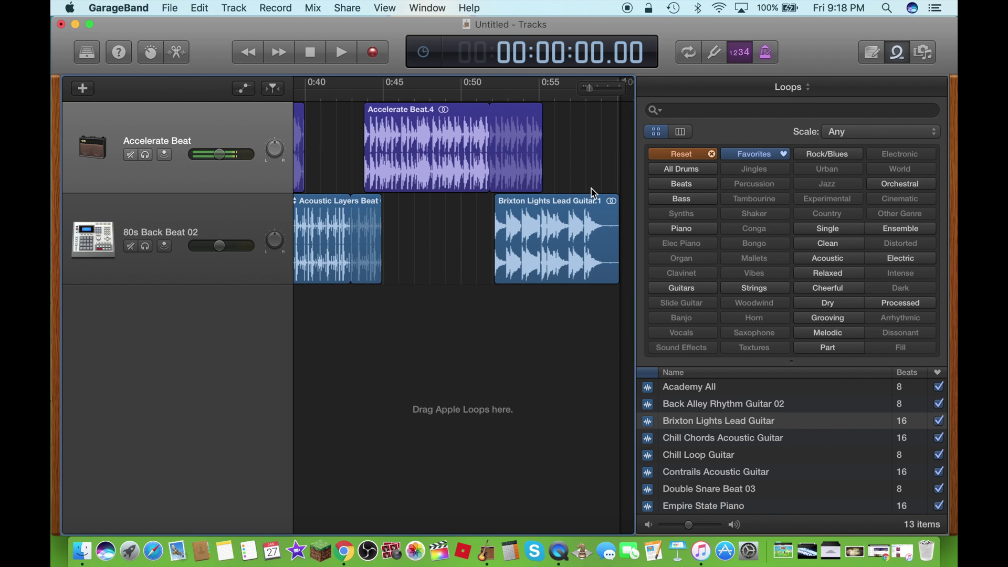
scroll(591, 188, left, 15)
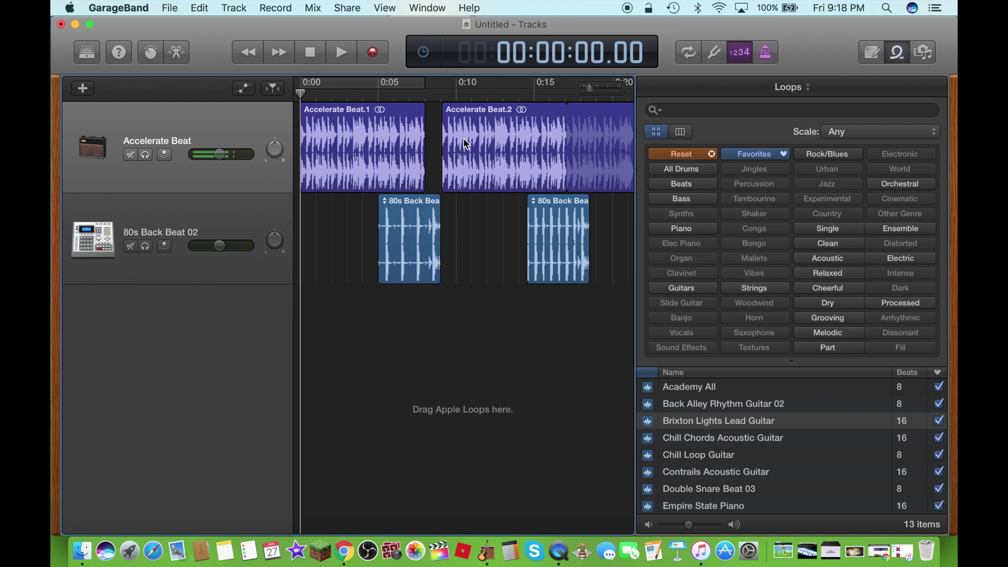
scroll(459, 182, right, 15)
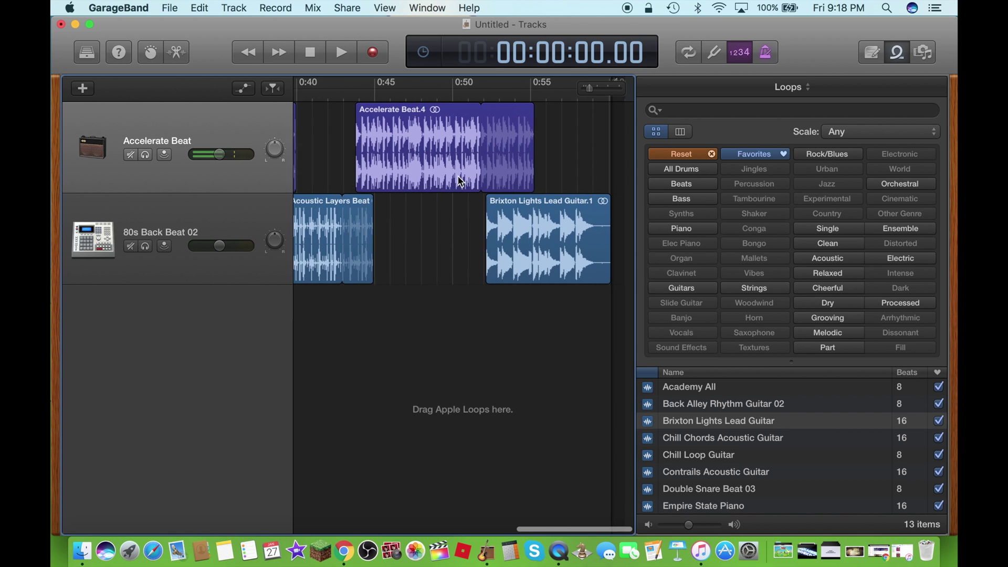
scroll(458, 181, left, 15)
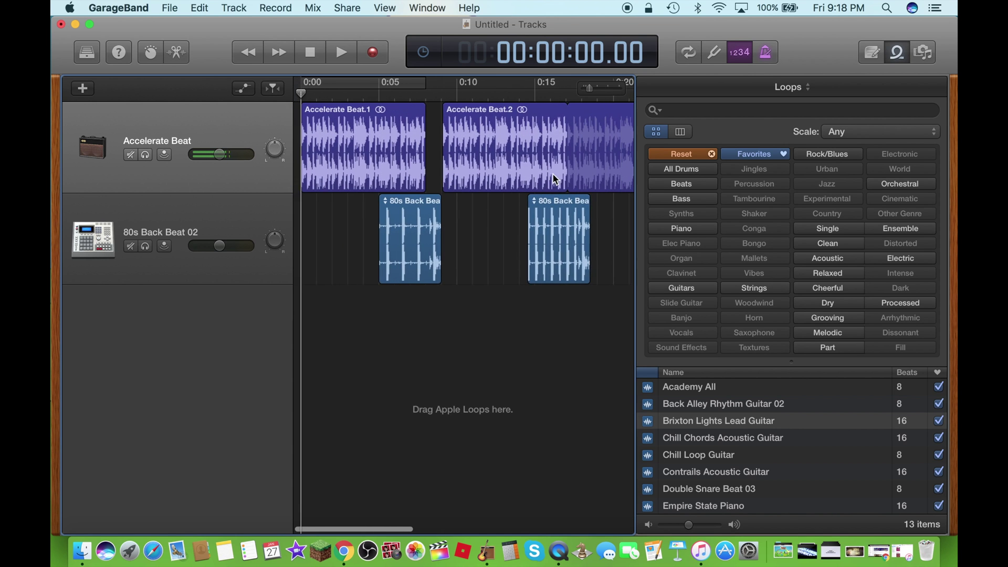
scroll(486, 228, right, 5)
scroll(486, 228, left, 5)
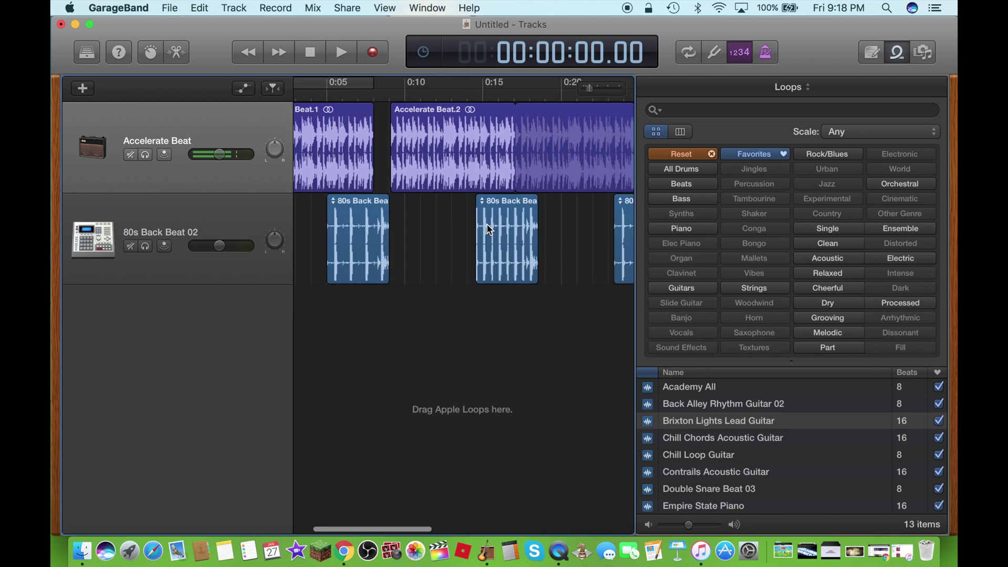
scroll(489, 229, right, 2)
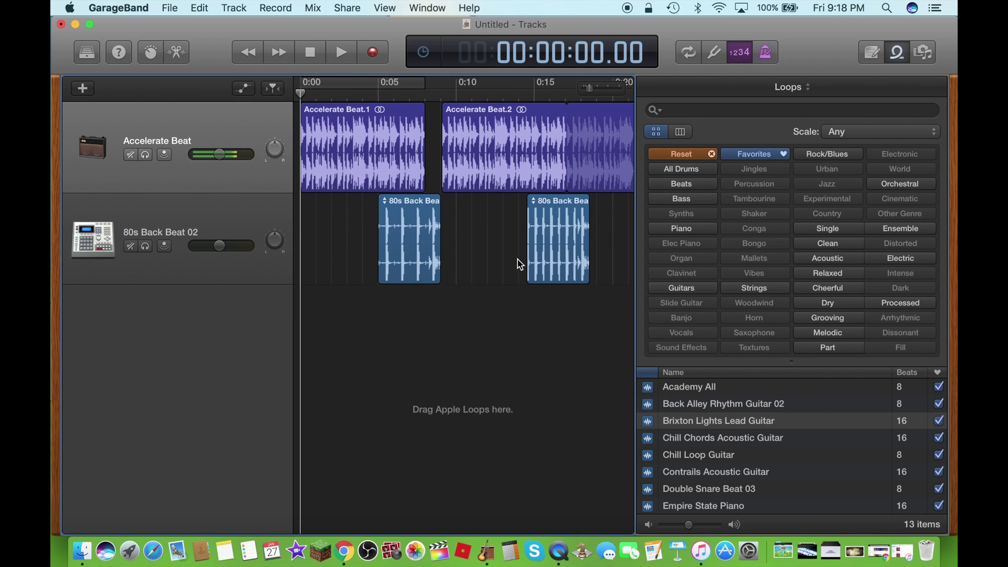
scroll(685, 417, down, 3)
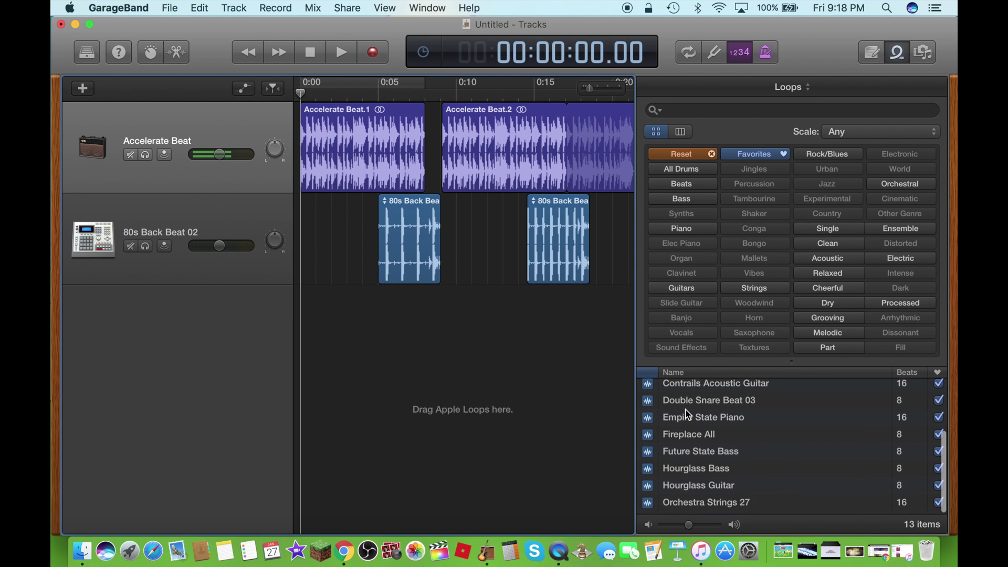
scroll(687, 415, up, 3)
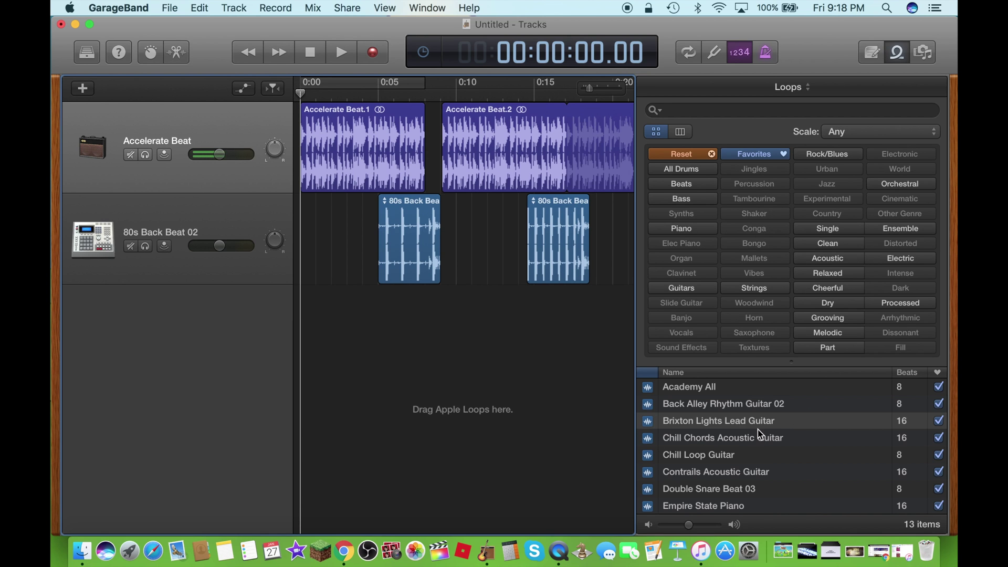
drag(747, 405, 453, 244)
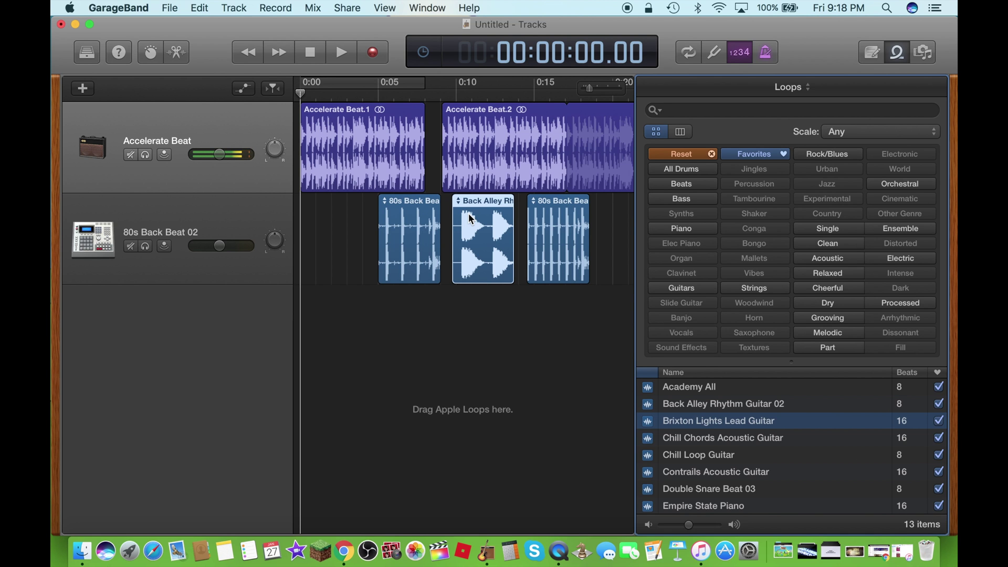
key(Delete)
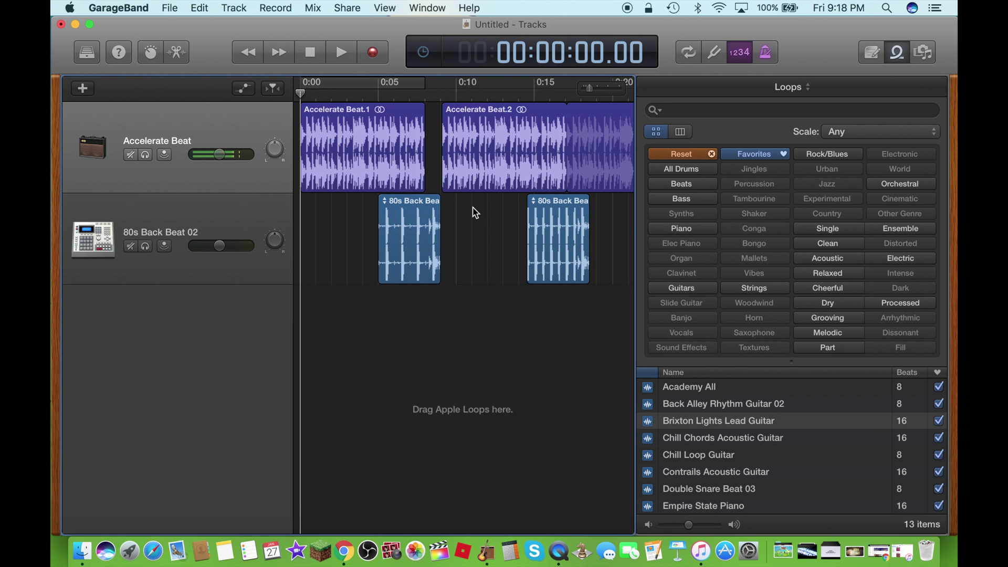
scroll(475, 213, right, 5)
scroll(476, 212, left, 5)
Share the song to iTunes titled 'Sample Song Tutorial', keeping Uncompressed quality.
click(351, 8)
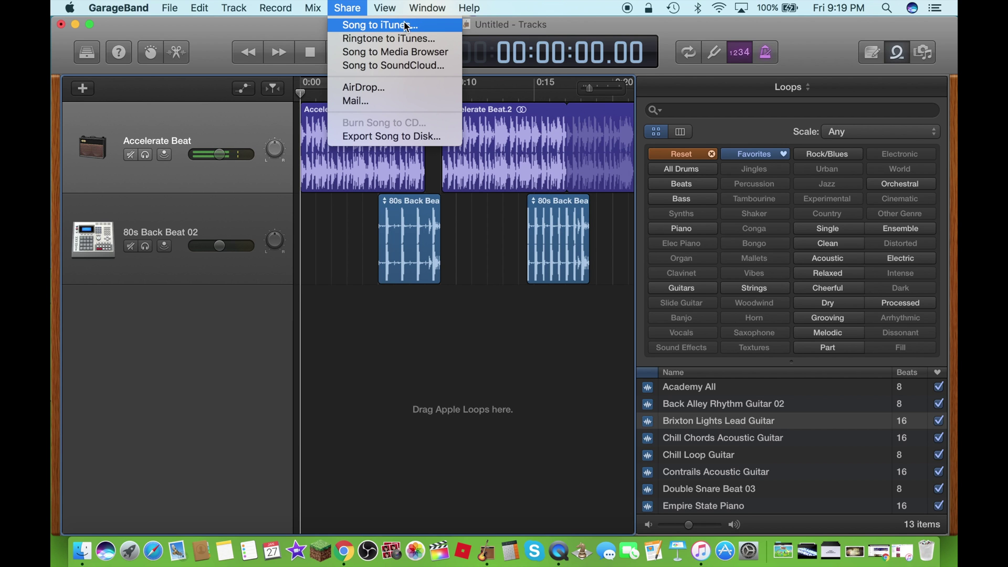
click(382, 25)
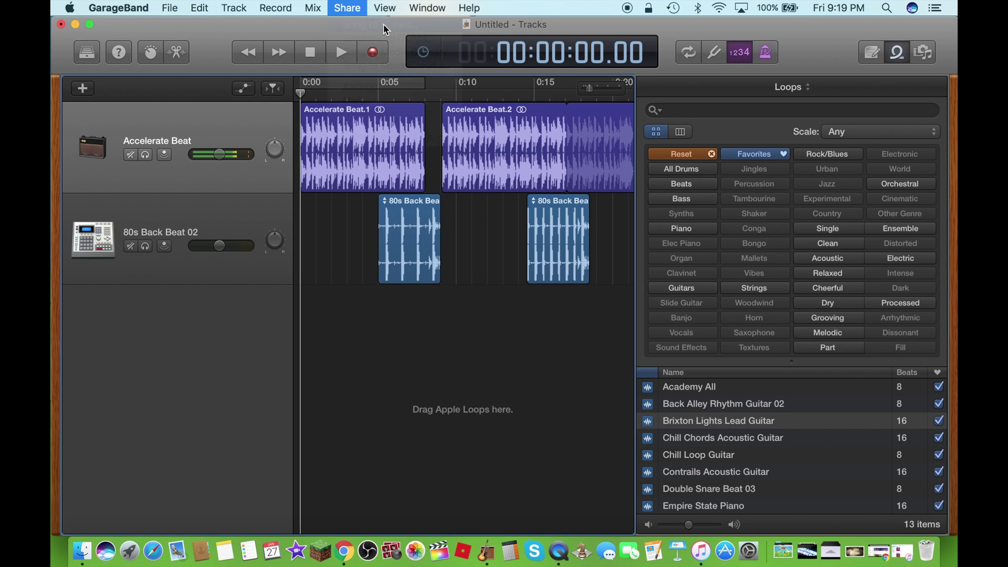
key(BackSpace)
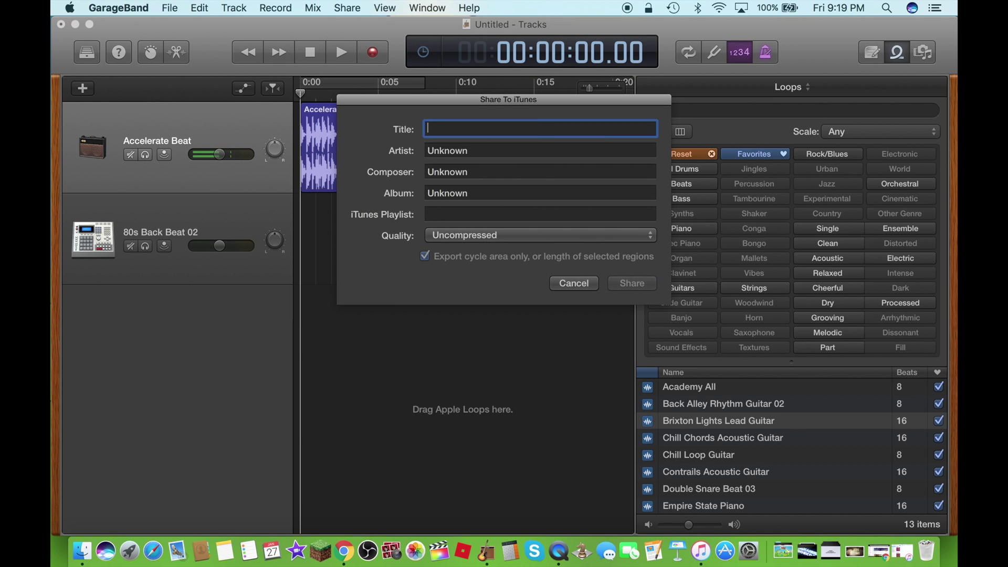
text(Alexander)
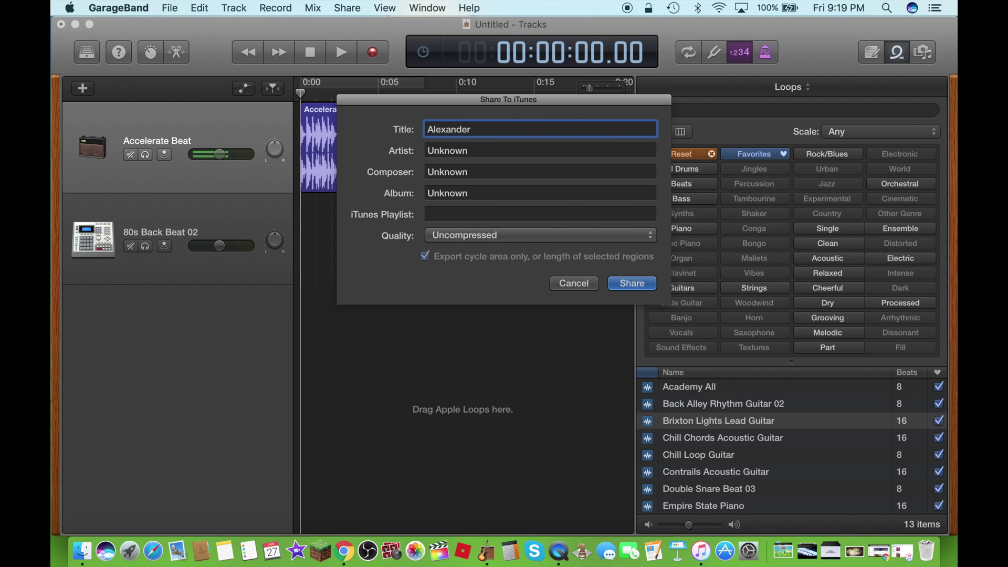
key(BackSpace)
key(BackSpace)
key(BackSpace)
key(BackSpace)
key(BackSpace)
key(BackSpace)
key(BackSpace)
key(BackSpace)
key(BackSpace)
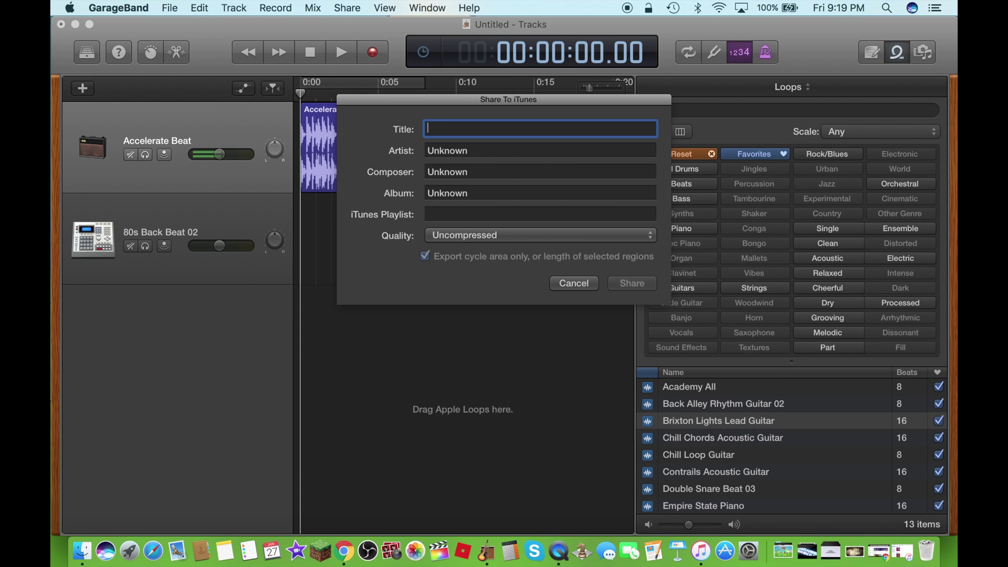
text(Samp)
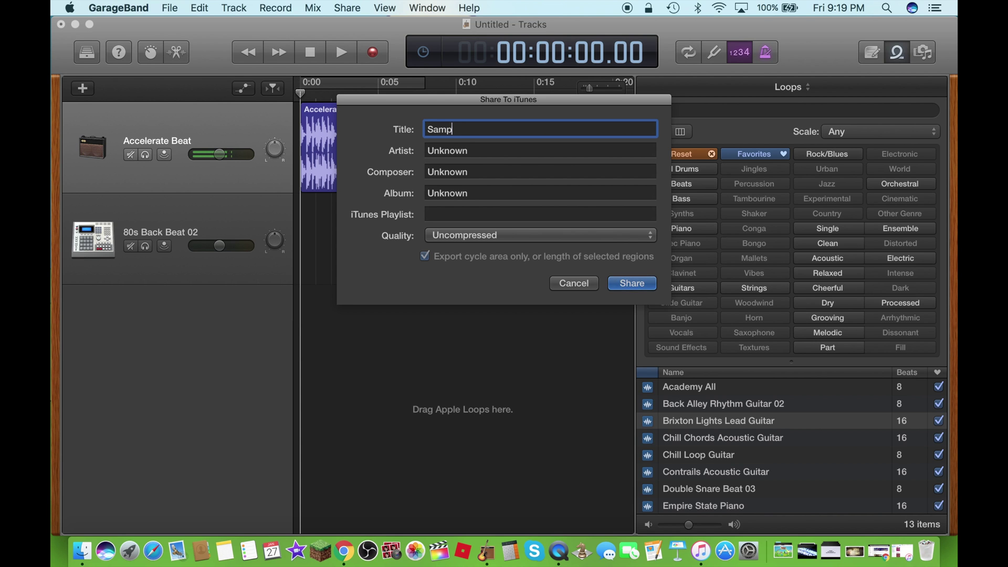
text(le Song Tutorial)
click(539, 234)
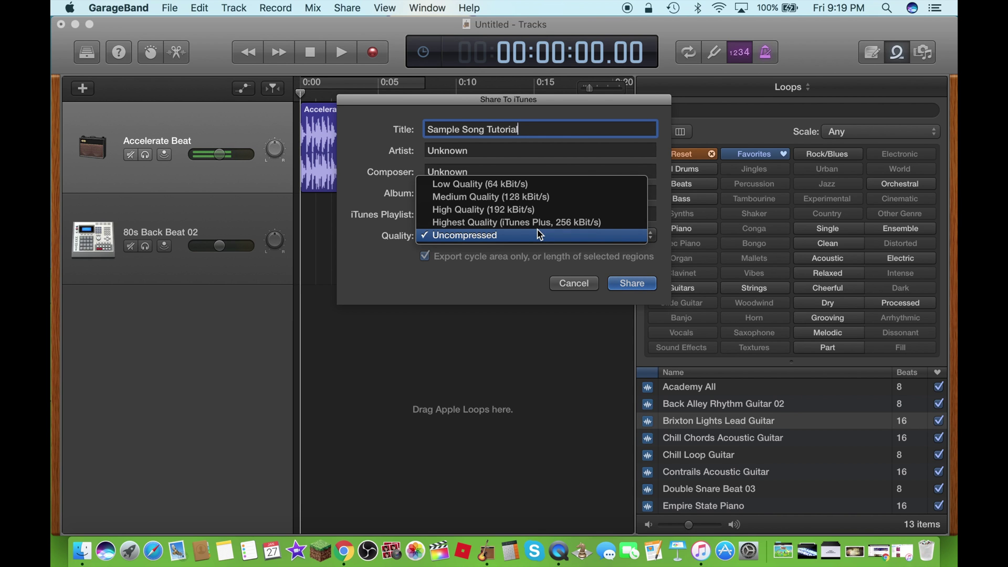
click(494, 240)
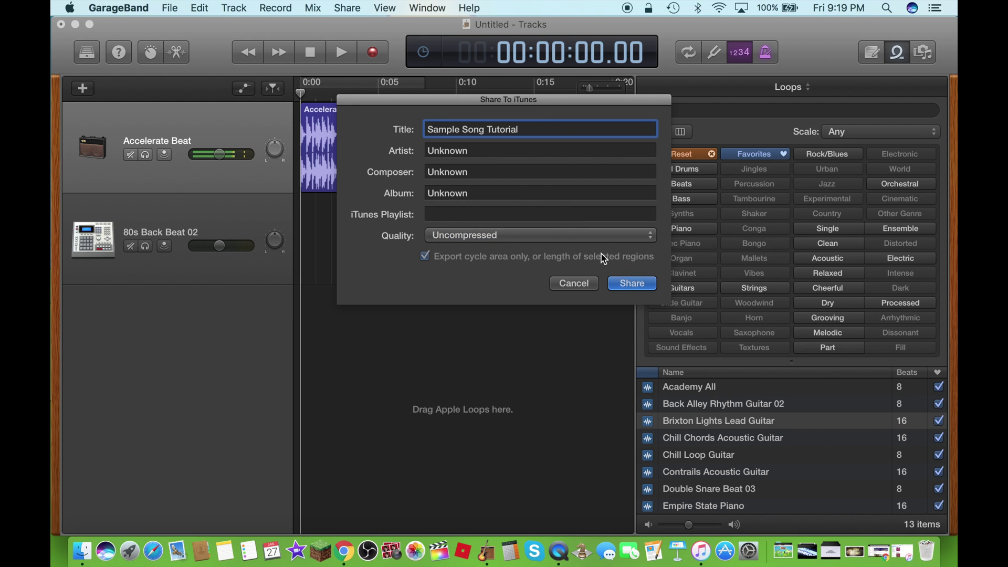
click(632, 283)
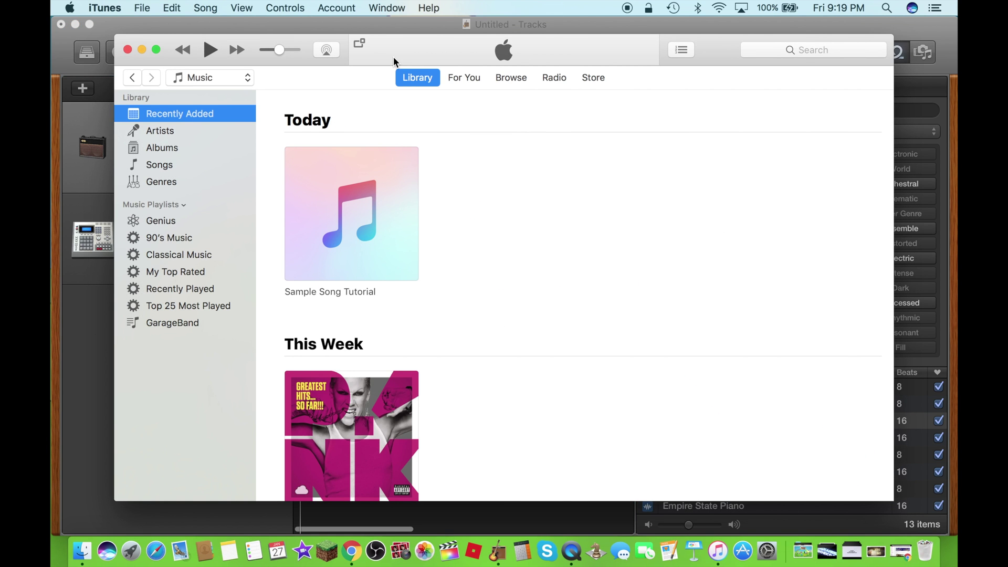
Show Recently Added in iTunes and pause Sample Song Tutorial at 0:06.
mouse_move(393, 206)
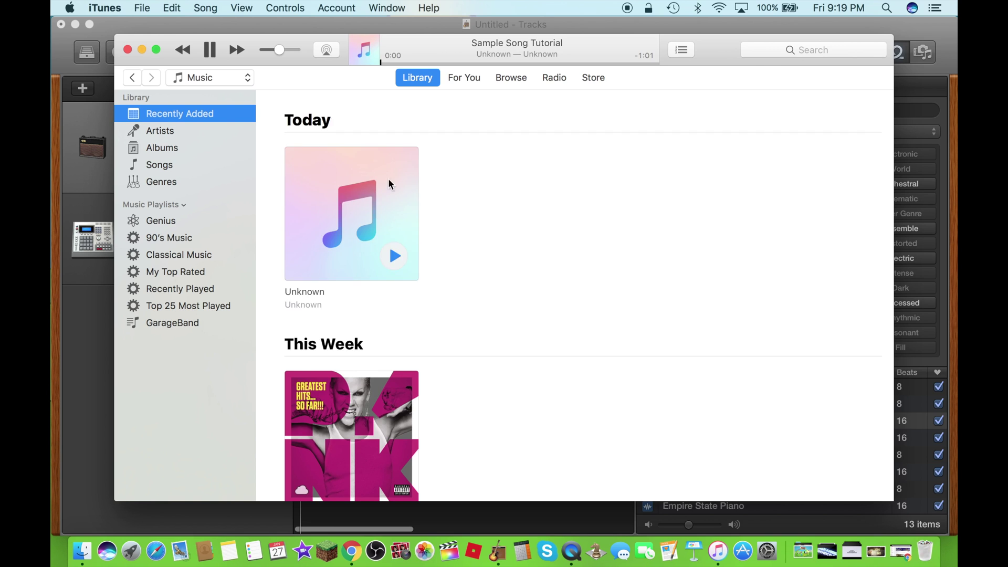
click(198, 113)
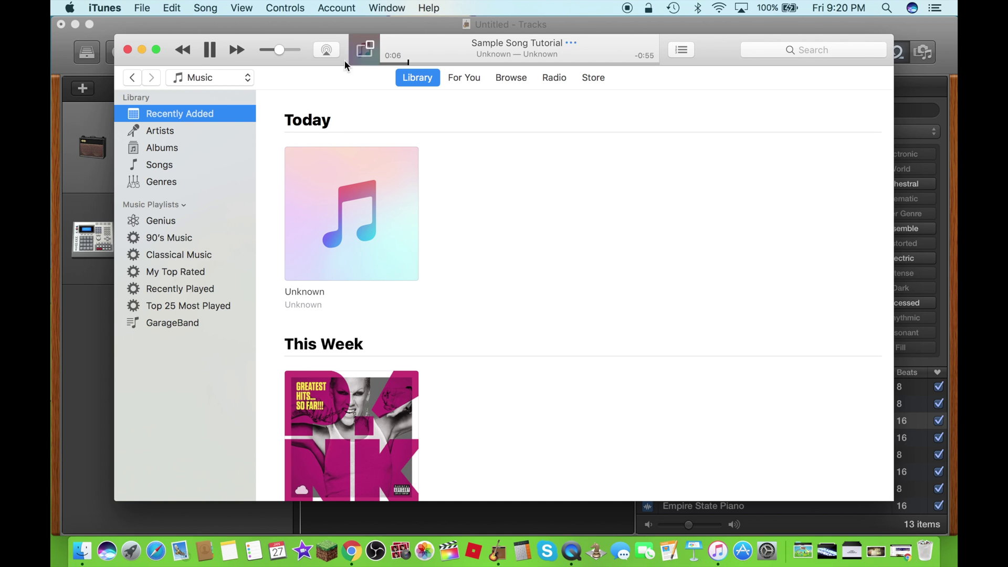
click(211, 50)
mouse_move(368, 214)
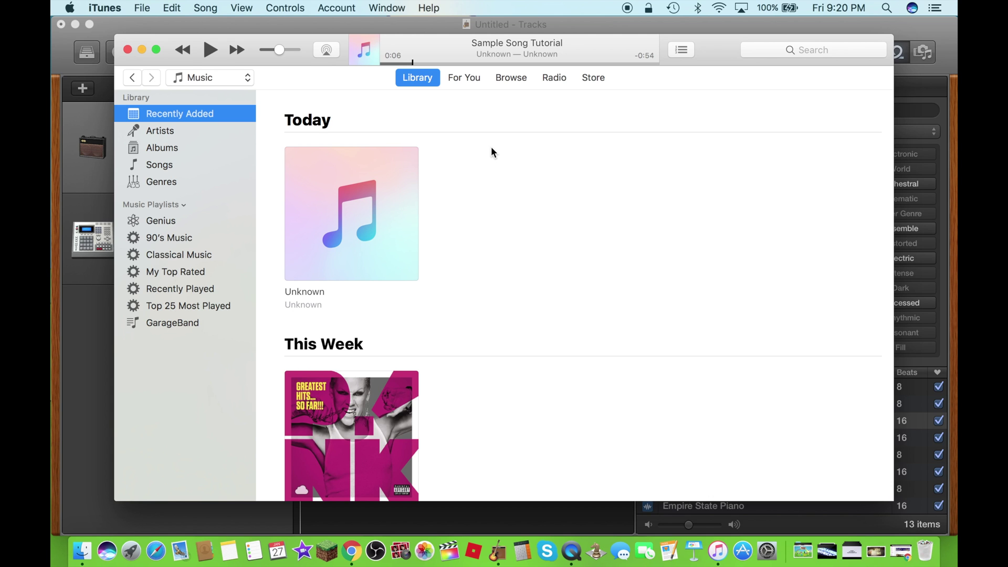
mouse_move(289, 167)
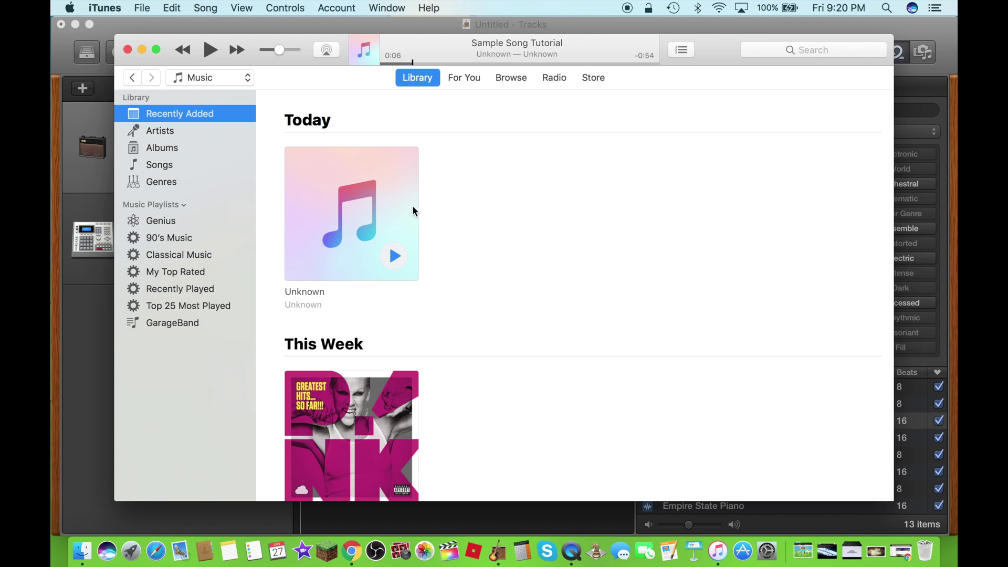